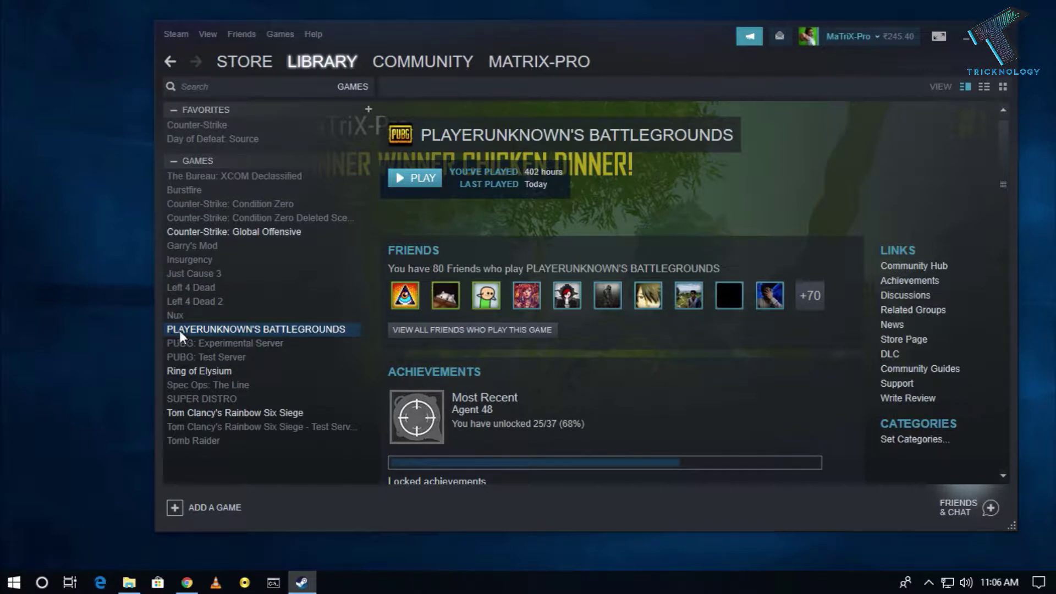
# Open PUBG's Properties on the Local Files page (24383 MB on drive D) and browse its install folder
pyautogui.rightClick(262, 331)
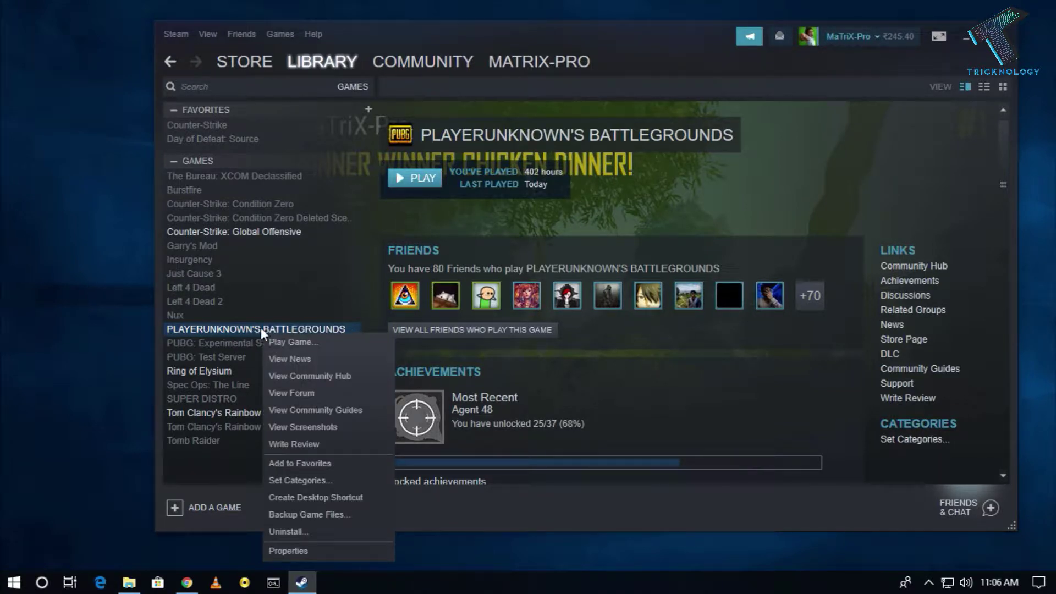
pyautogui.click(288, 551)
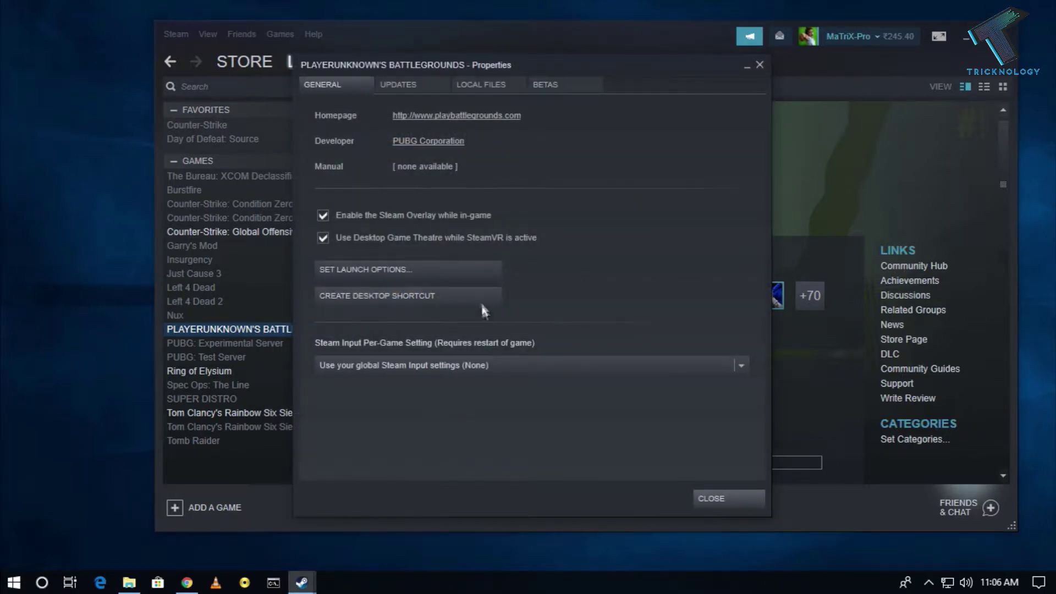
pyautogui.click(481, 84)
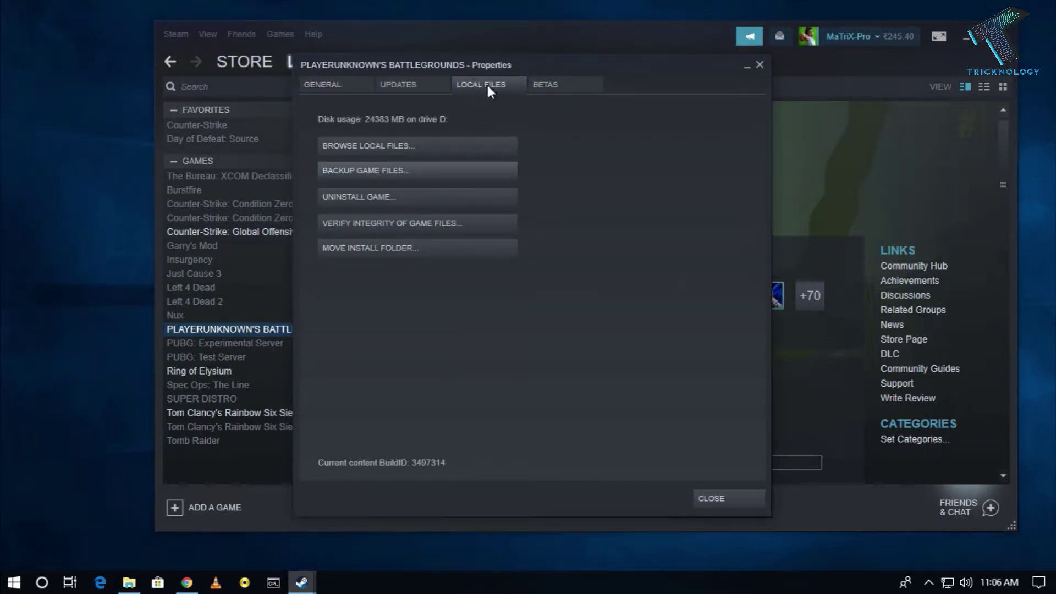
pyautogui.click(397, 147)
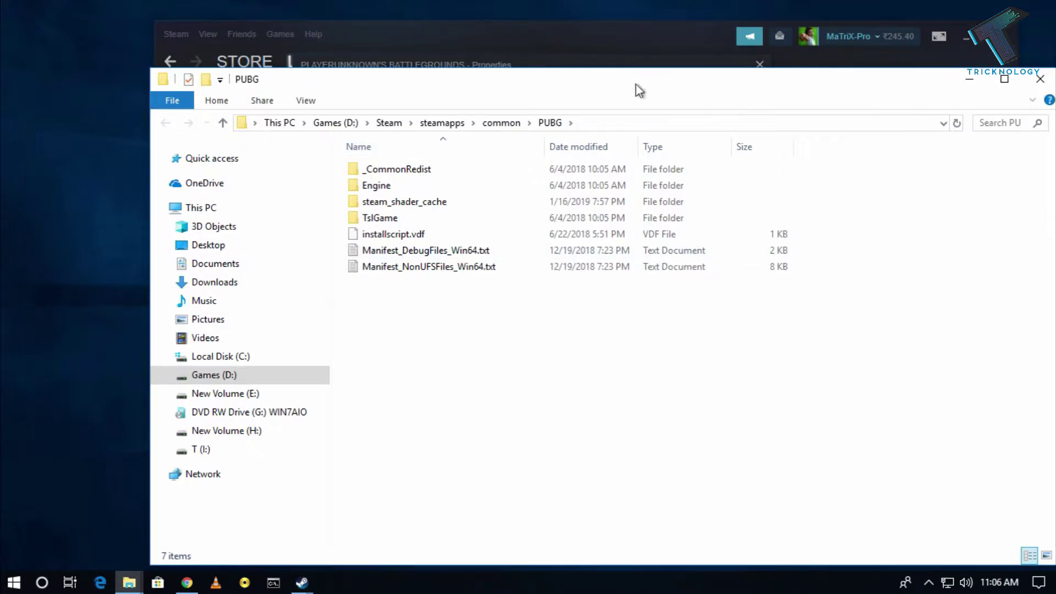
# Navigate the PUBG install folder down to TslGame\Binaries\Win64, where dxgi.dll is listed
pyautogui.moveTo(639, 89); pyautogui.dragTo(647, 53)
pyautogui.click(395, 186)
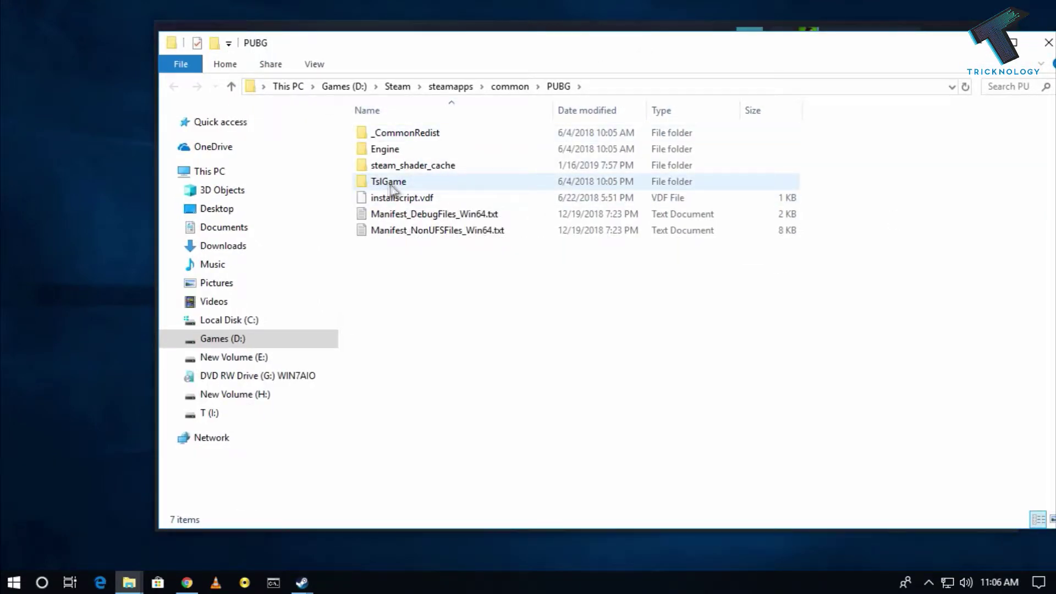
pyautogui.doubleClick(387, 182)
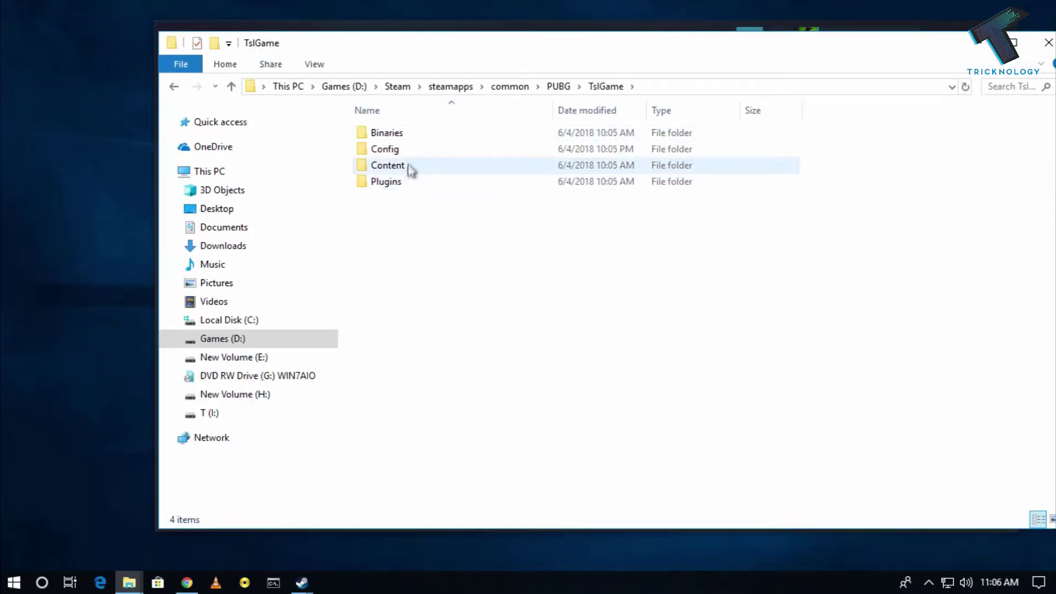
pyautogui.doubleClick(386, 132)
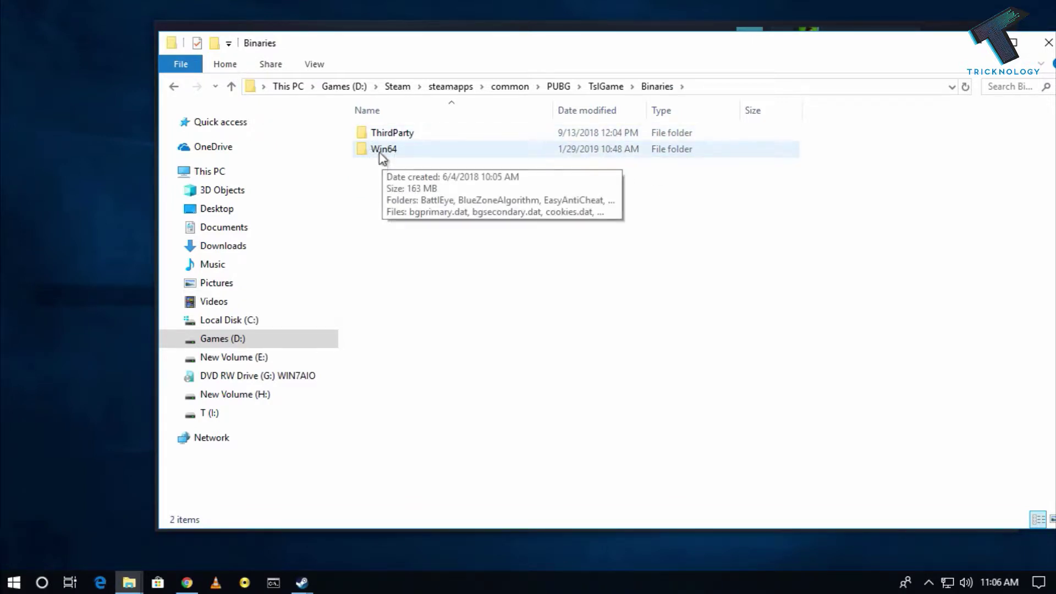
pyautogui.doubleClick(384, 149)
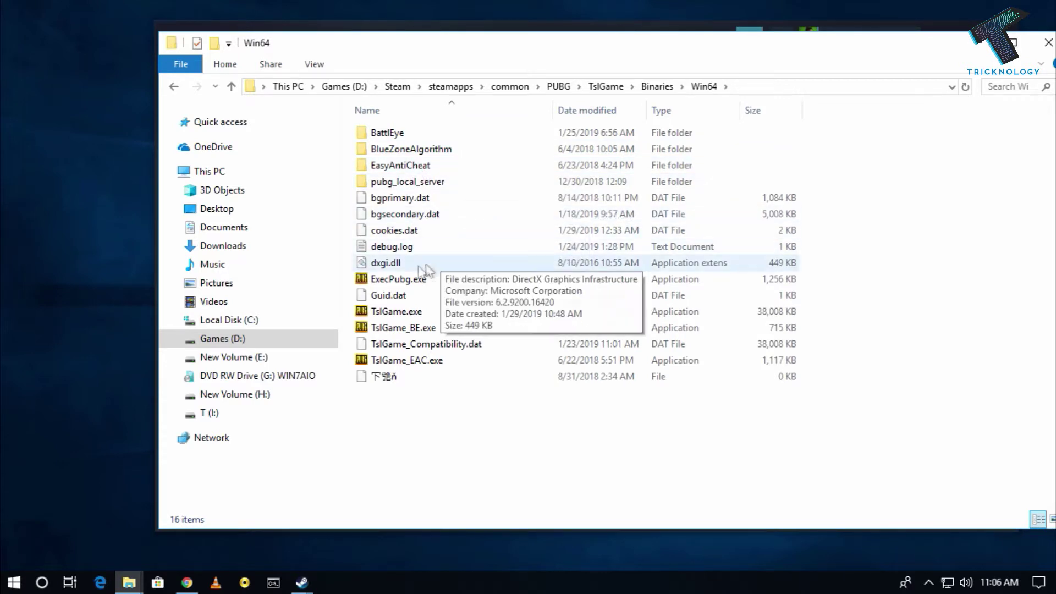
# Permanently delete dxgi.dll, leaving 15 items in Win64, and close the folder window
pyautogui.click(397, 265)
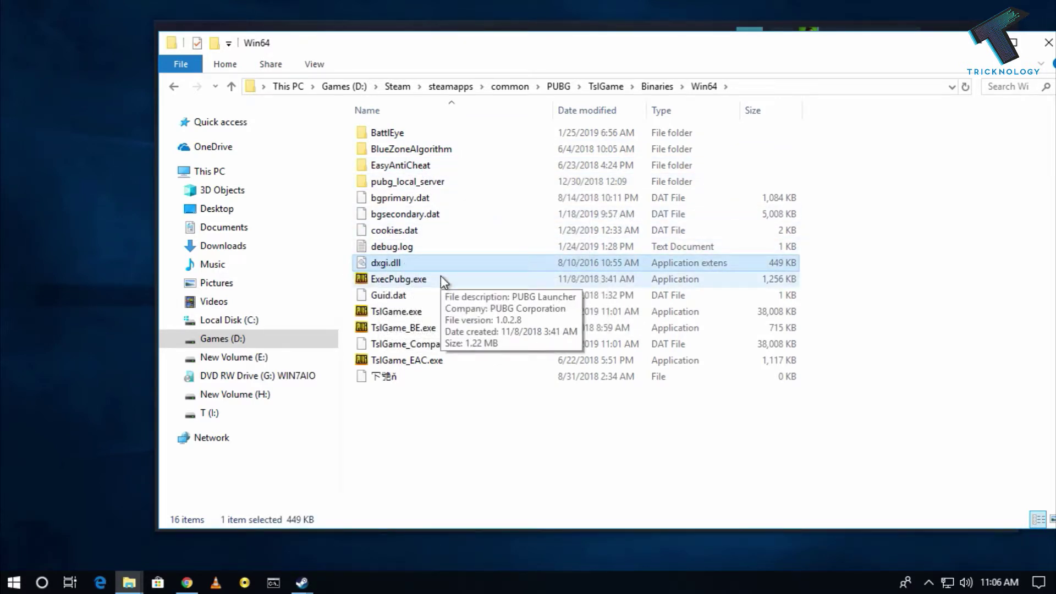
pyautogui.hotkey('shift', 'Delete')
pyautogui.click(599, 357)
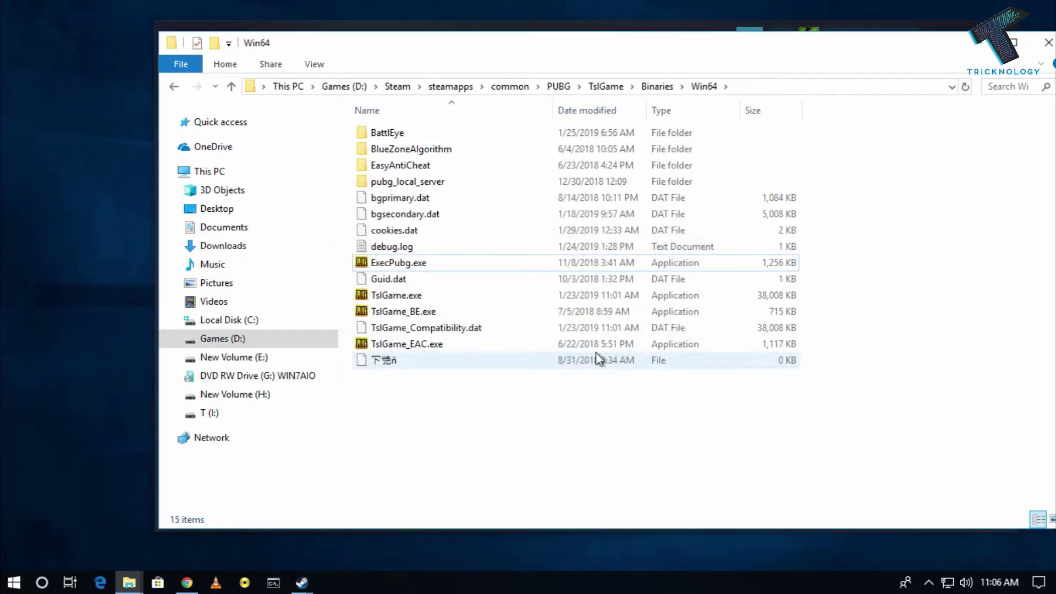
pyautogui.click(1033, 42)
# Close PUBG's Properties dialog and launch PLAYERUNKNOWN'S BATTLEGROUNDS so it shows as Running
pyautogui.click(760, 65)
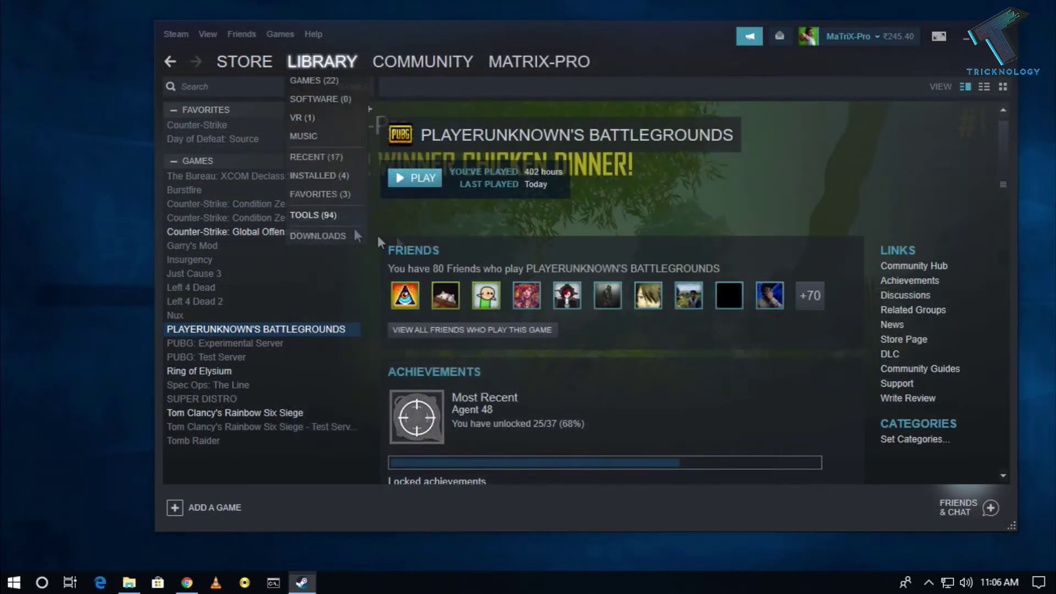
pyautogui.click(415, 178)
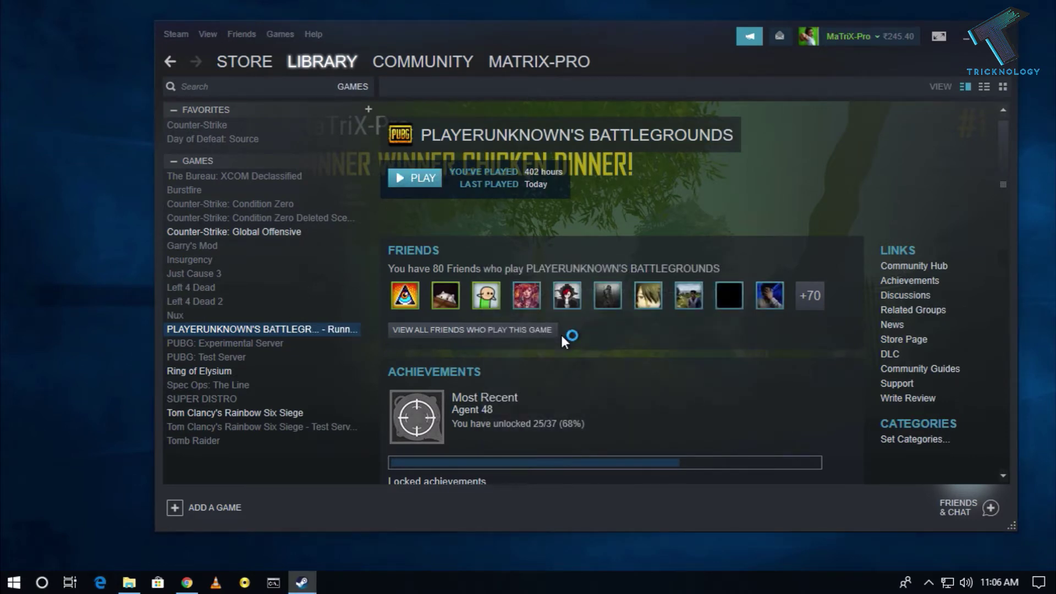